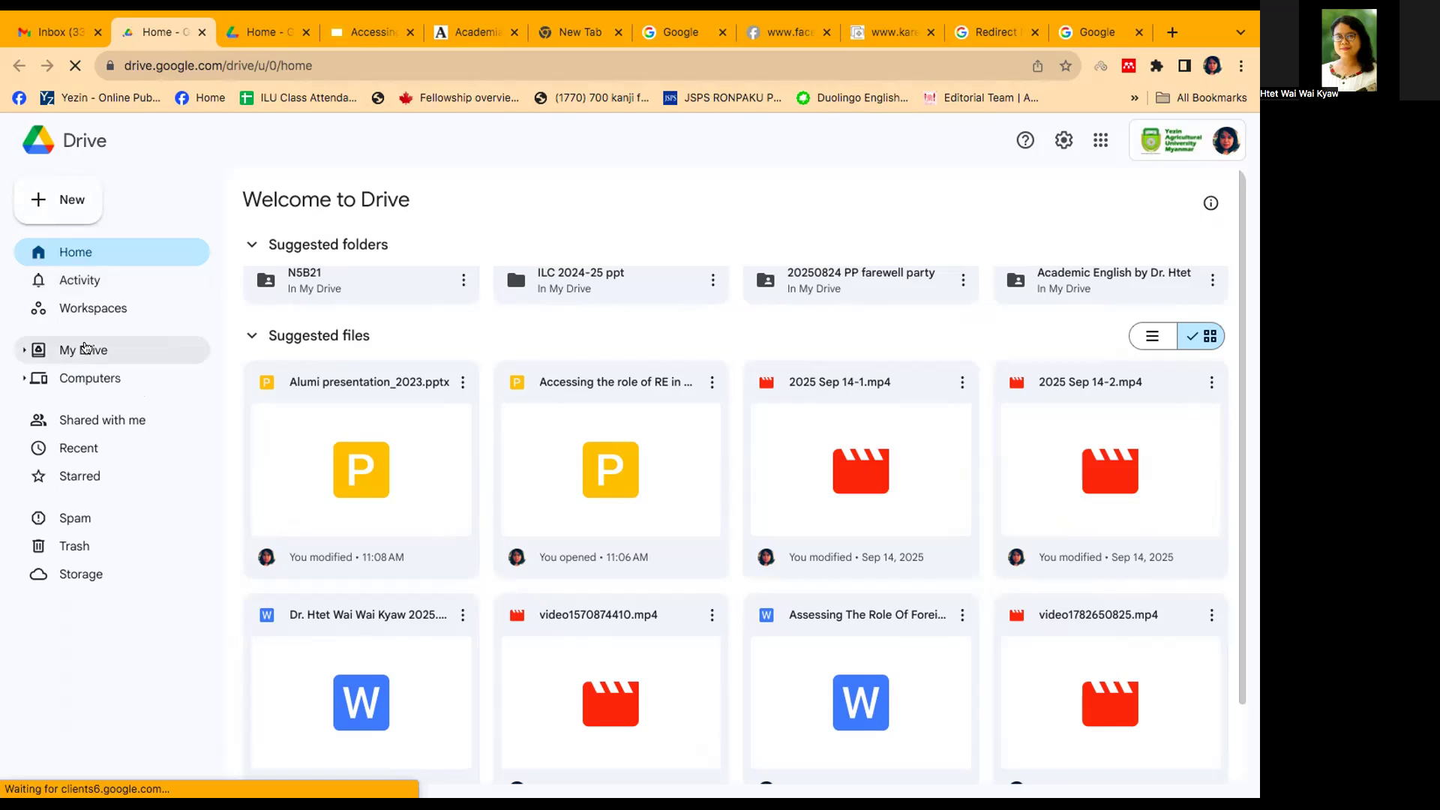
Step: Create a new folder named "2025Sep16 photos" in My Drive
{"action": "left_click", "coordinate": [85, 347]}
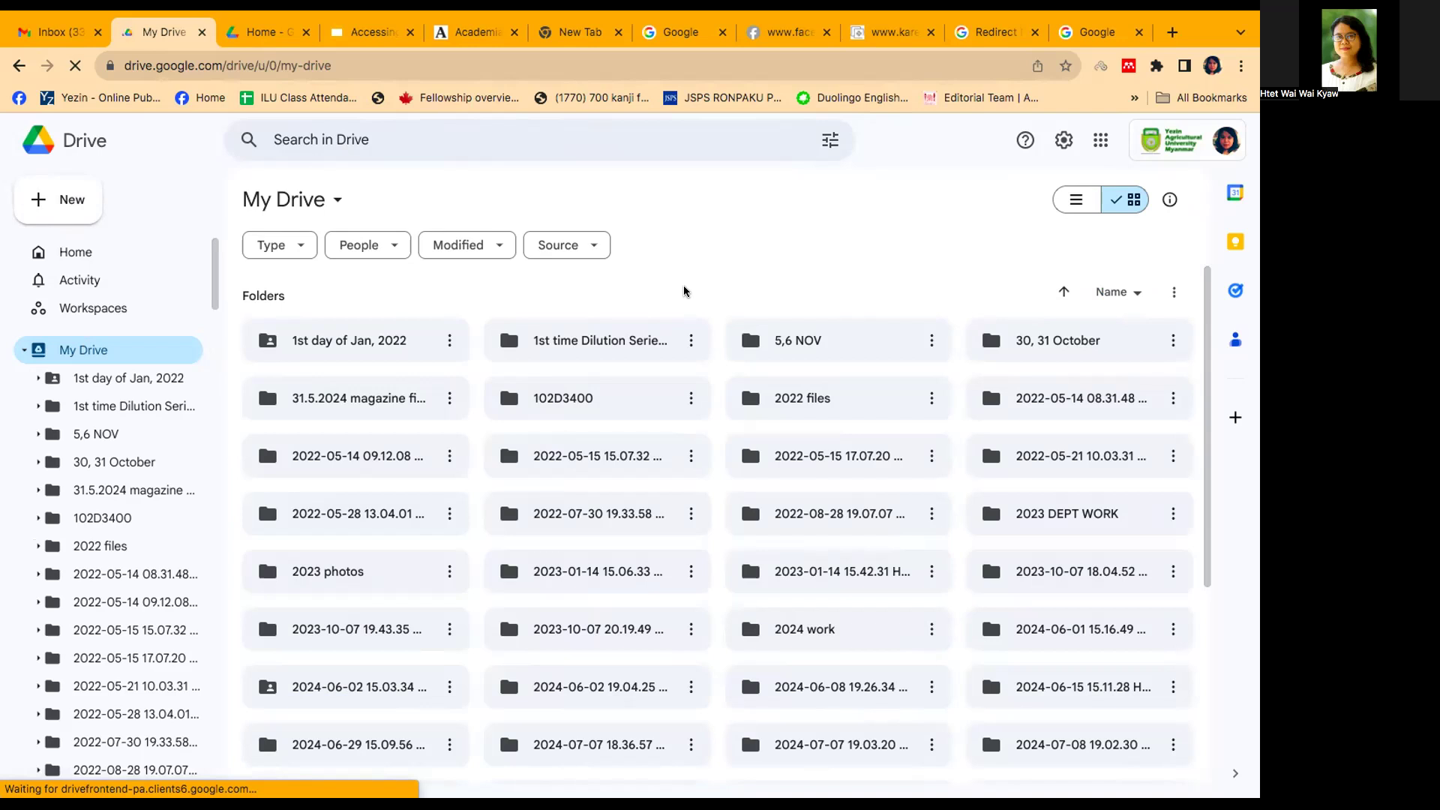
{"action": "right_click", "coordinate": [684, 291]}
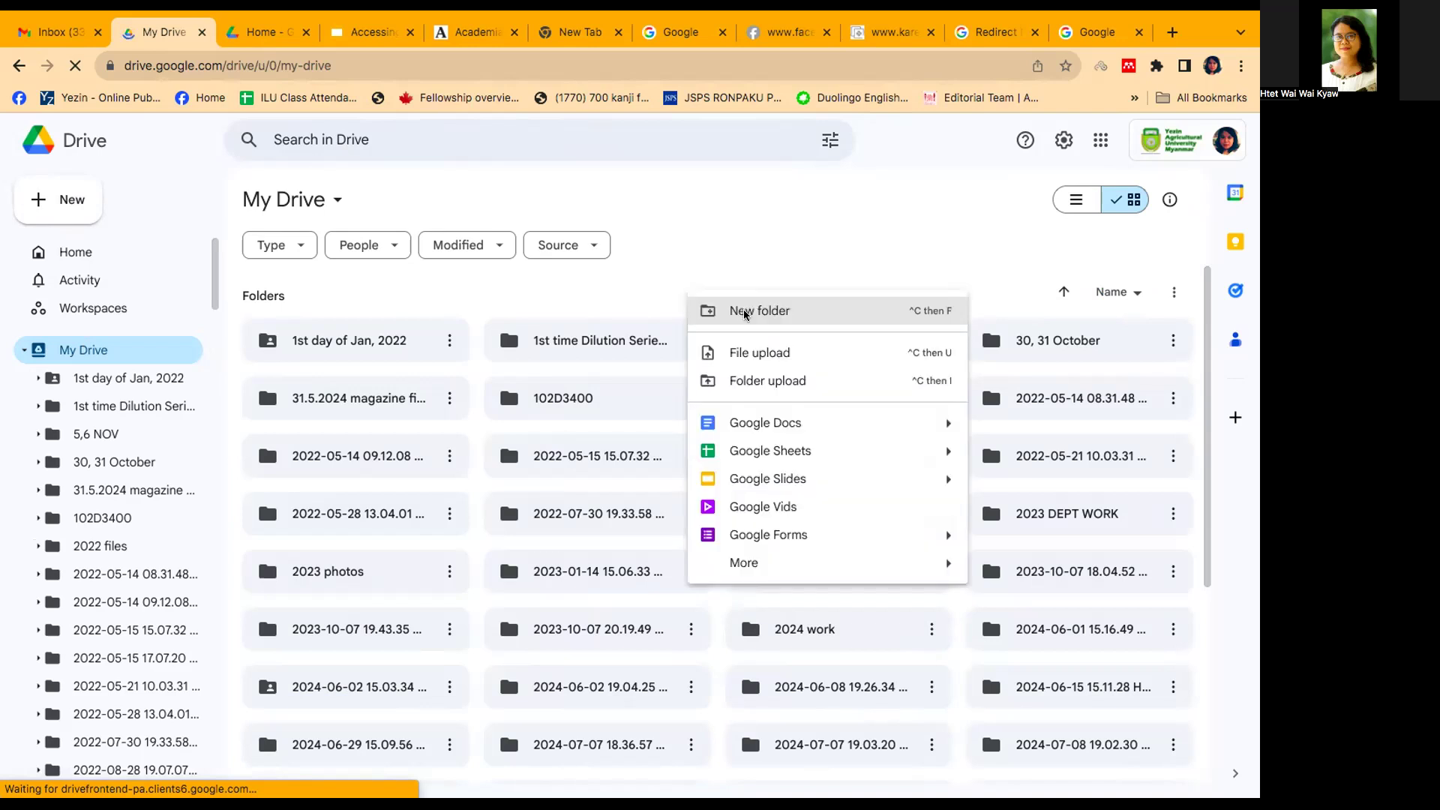
{"action": "left_click", "coordinate": [745, 311]}
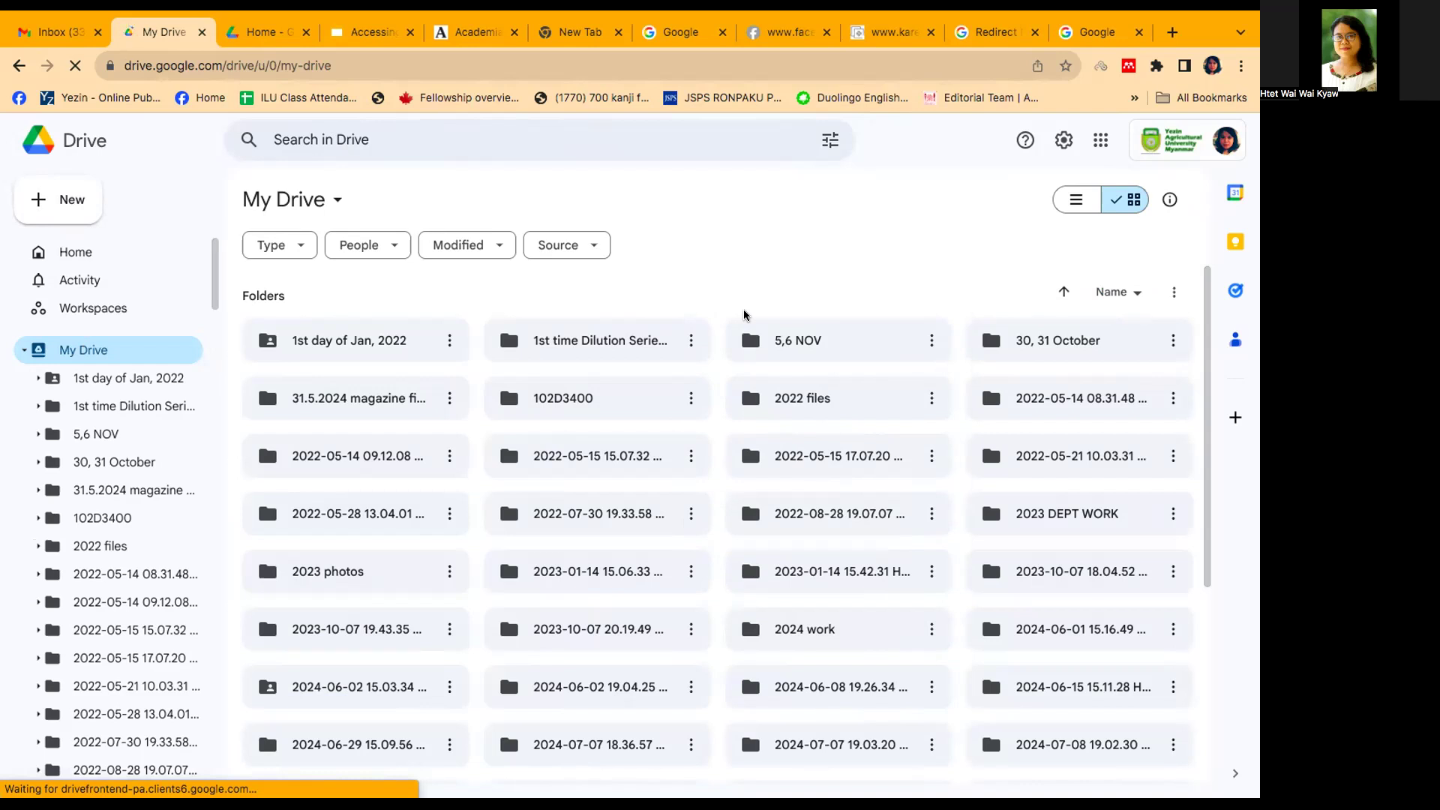
{"action": "key", "text": "shift+f"}
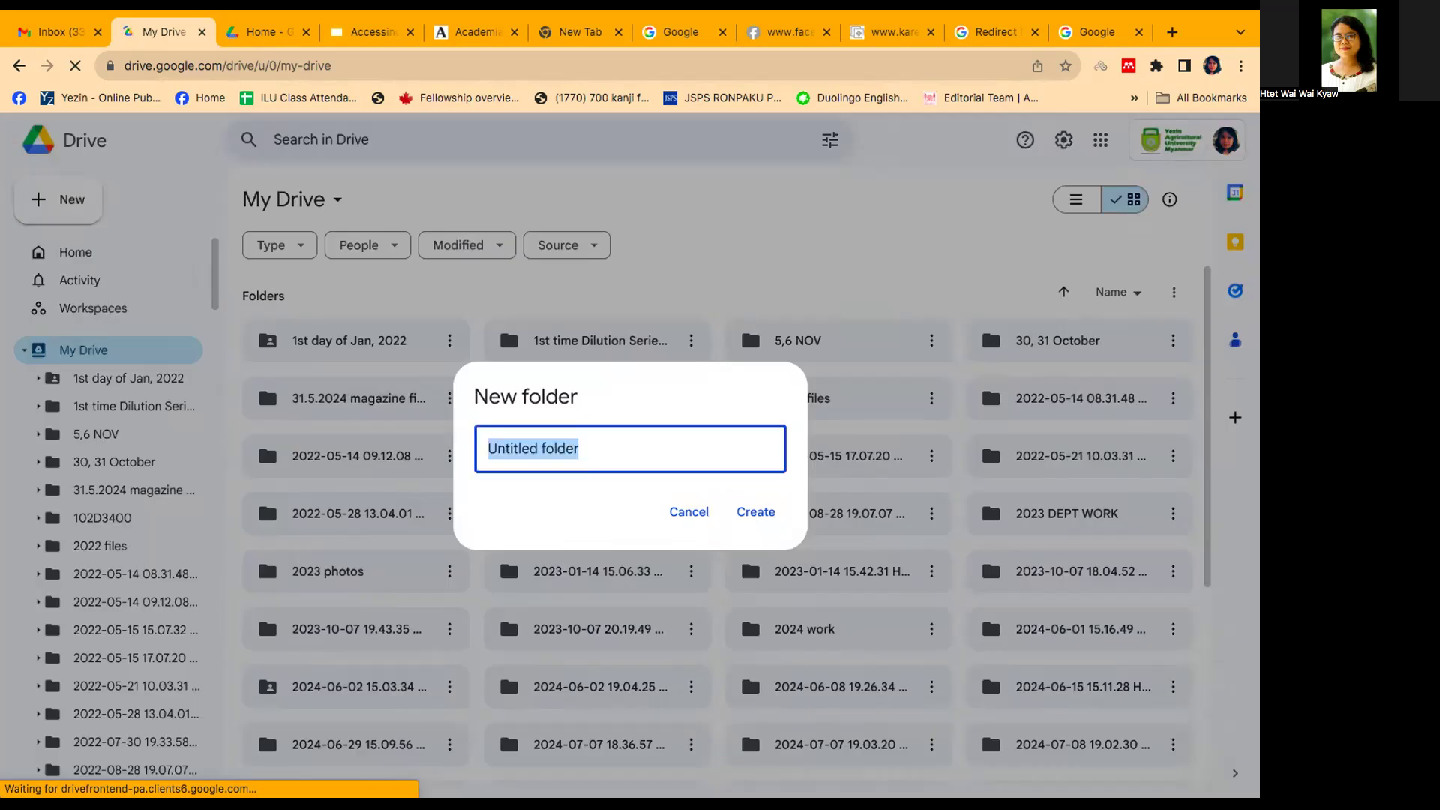
{"action": "type", "text": "2025"}
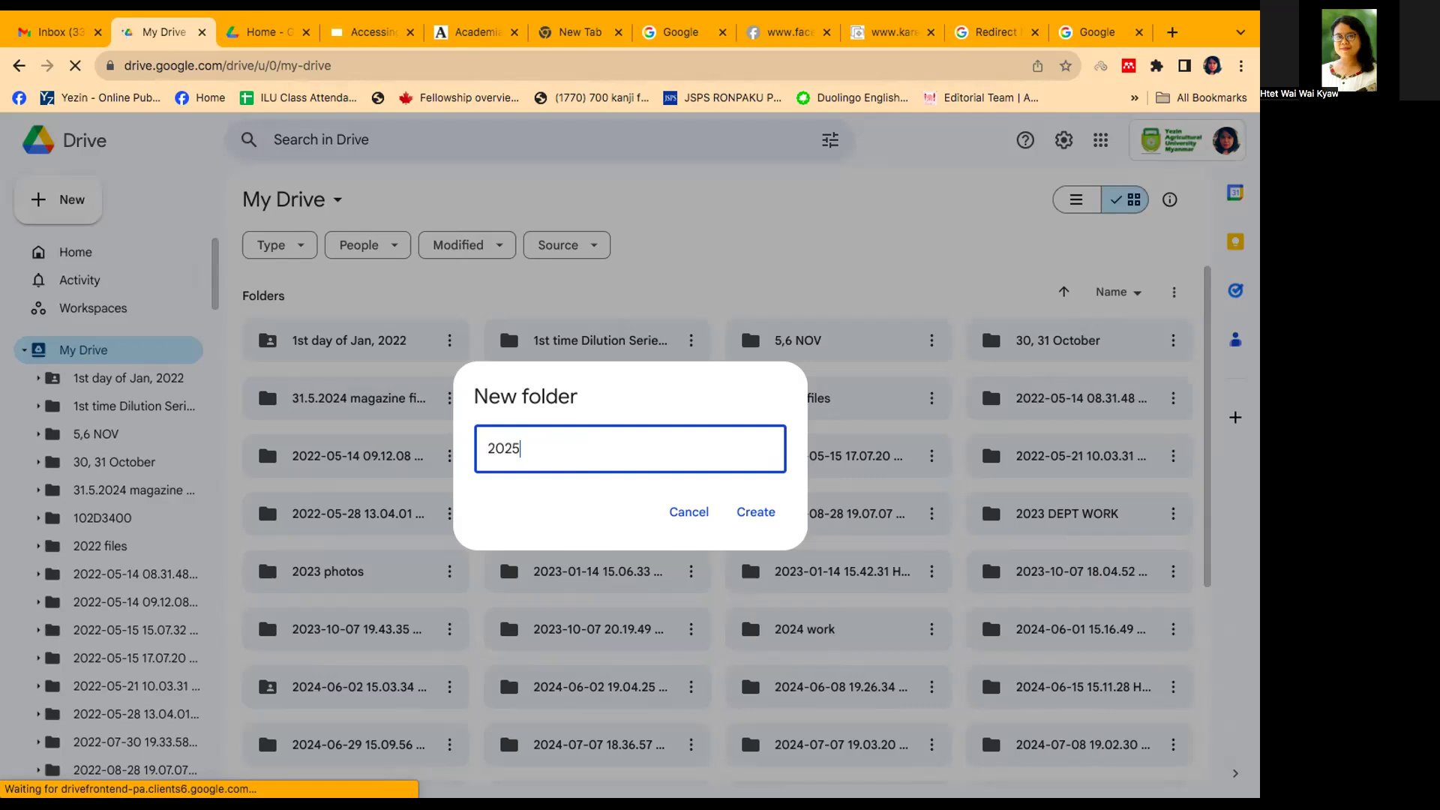
{"action": "type", "text": "Sep"}
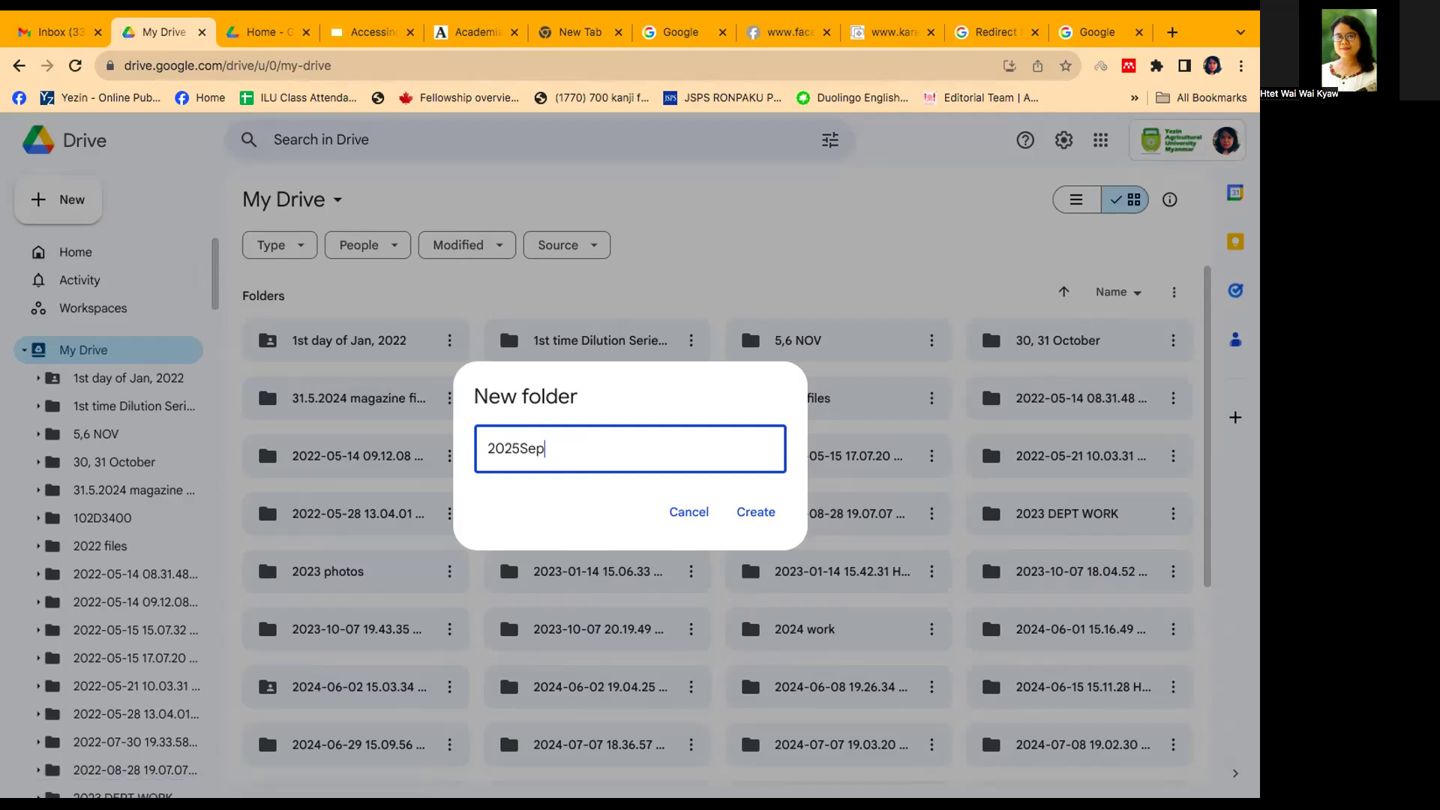
{"action": "type", "text": "16 photos"}
{"action": "key", "text": "Return"}
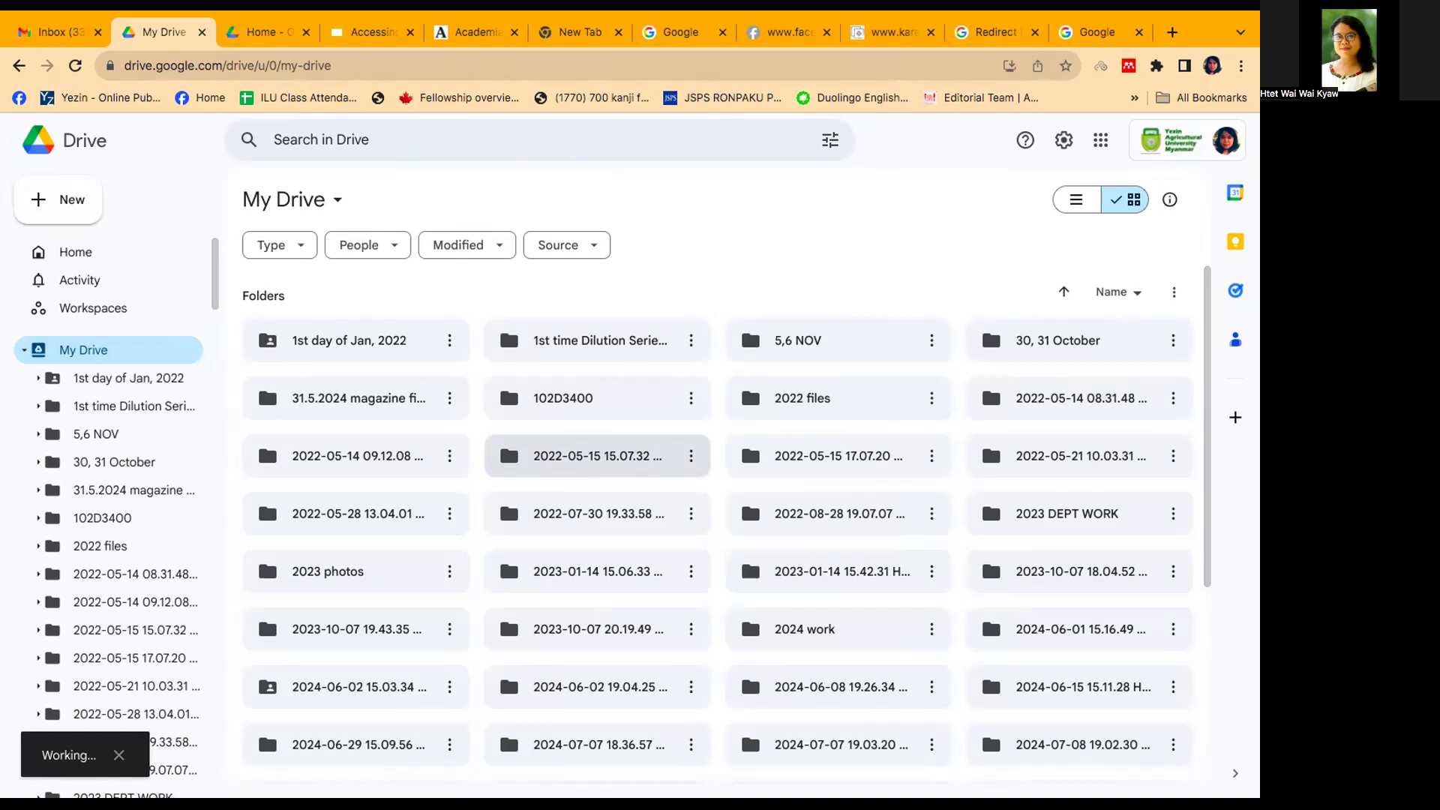
Step: Find and open the "2025Sep16 photos" folder in My Drive
{"action": "scroll", "coordinate": [597, 450], "scroll_direction": "down", "scroll_amount": 5}
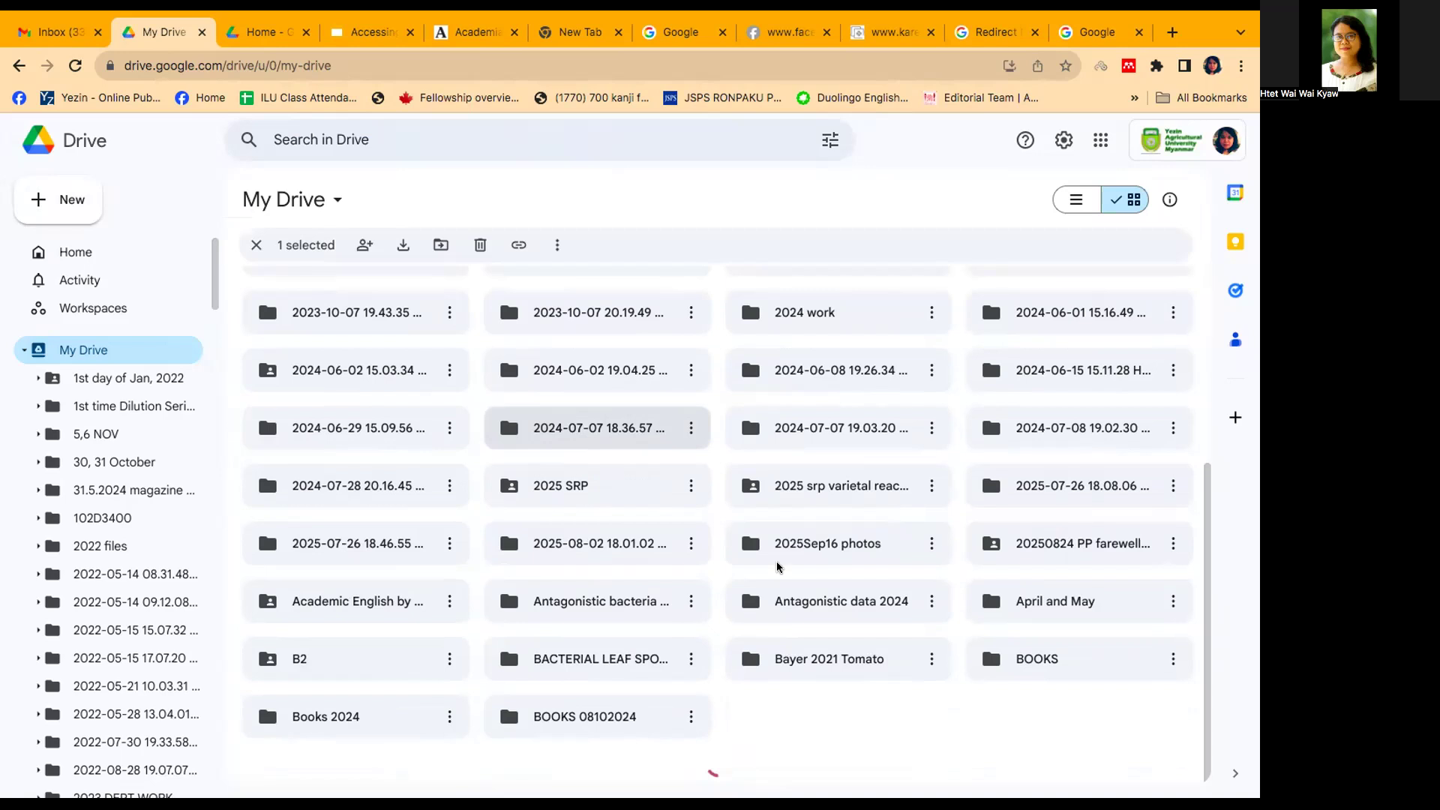
{"action": "left_click", "coordinate": [841, 545]}
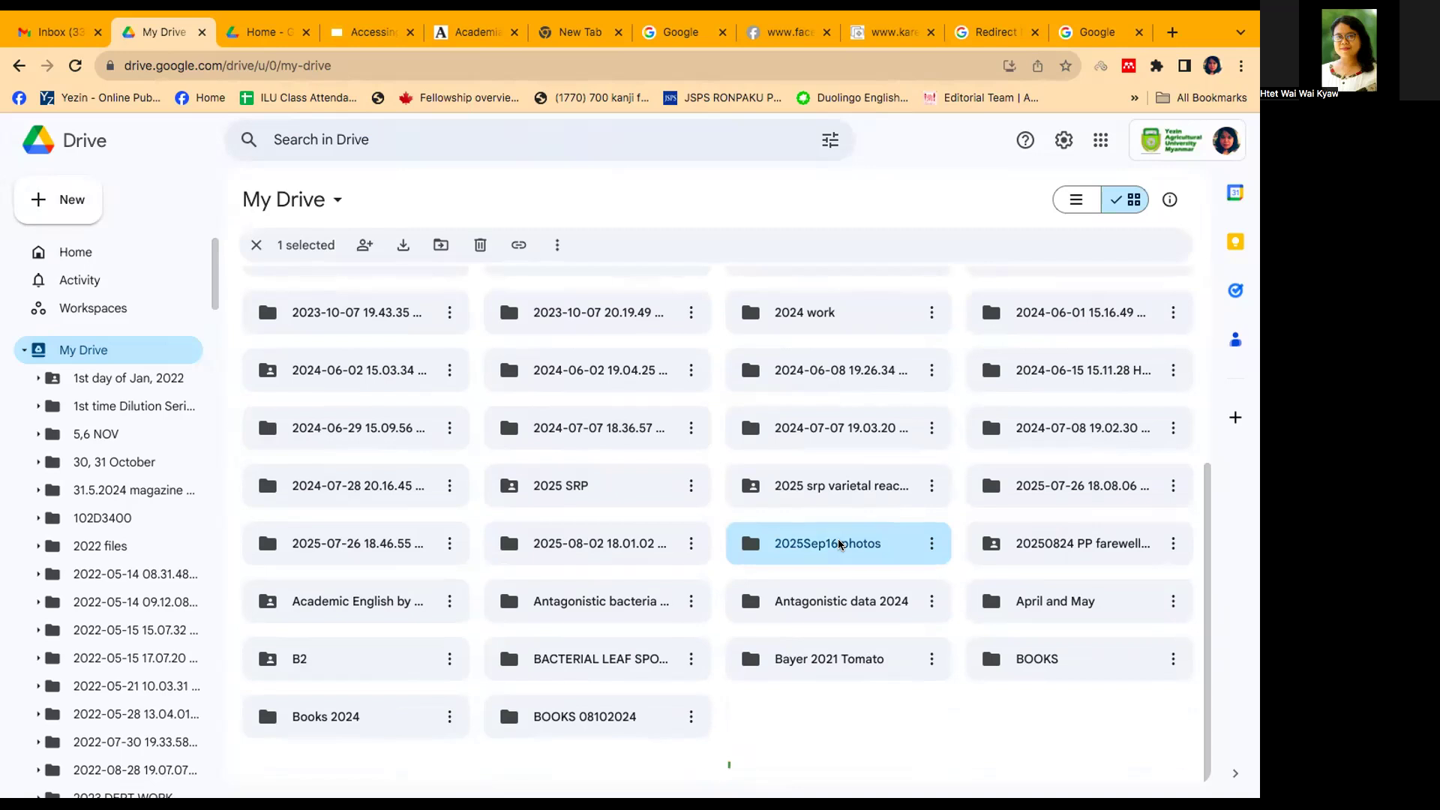
{"action": "double_click", "coordinate": [840, 545]}
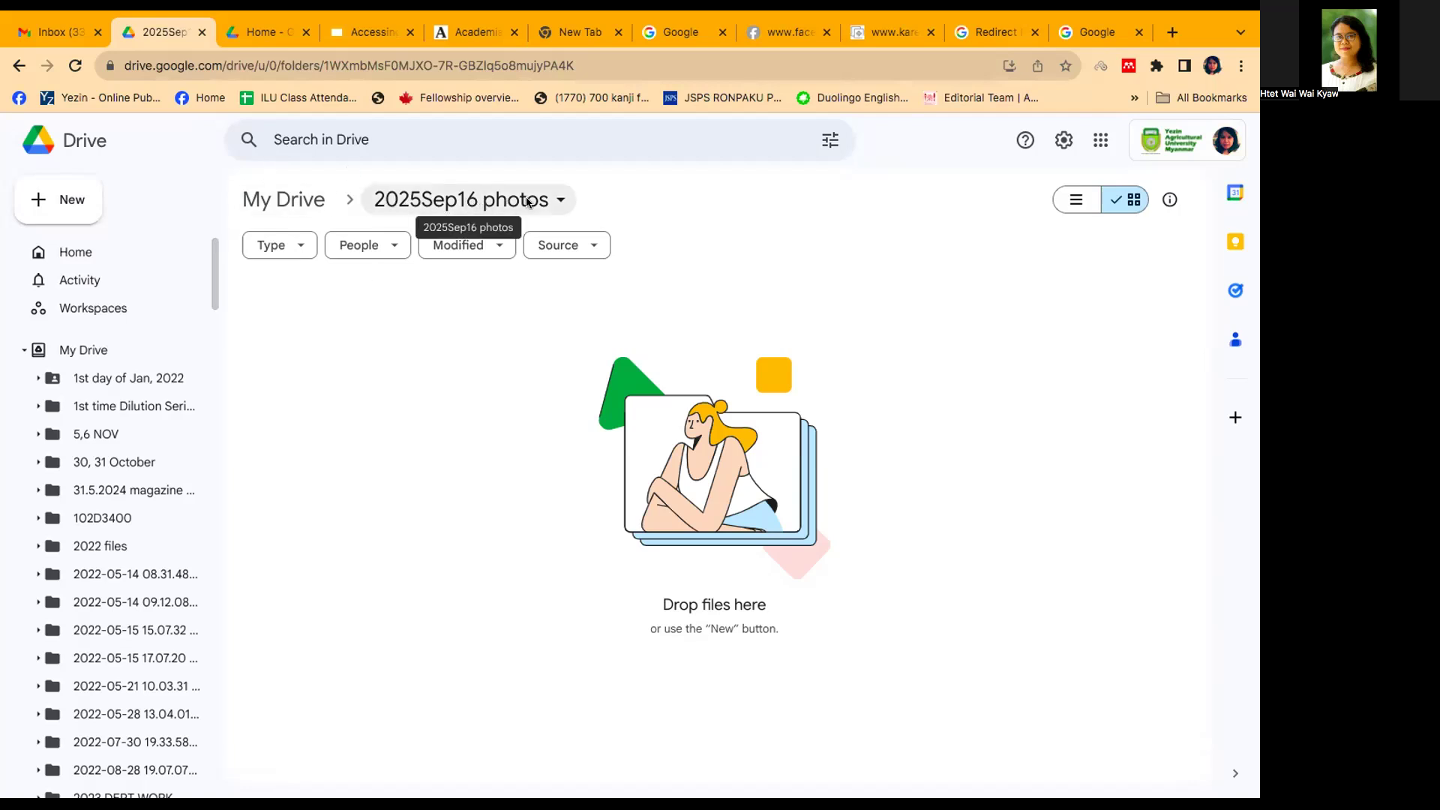
Step: Start a file upload into the "2025Sep16 photos" folder and browse to the computer's Downloads folder
{"action": "left_click", "coordinate": [44, 204]}
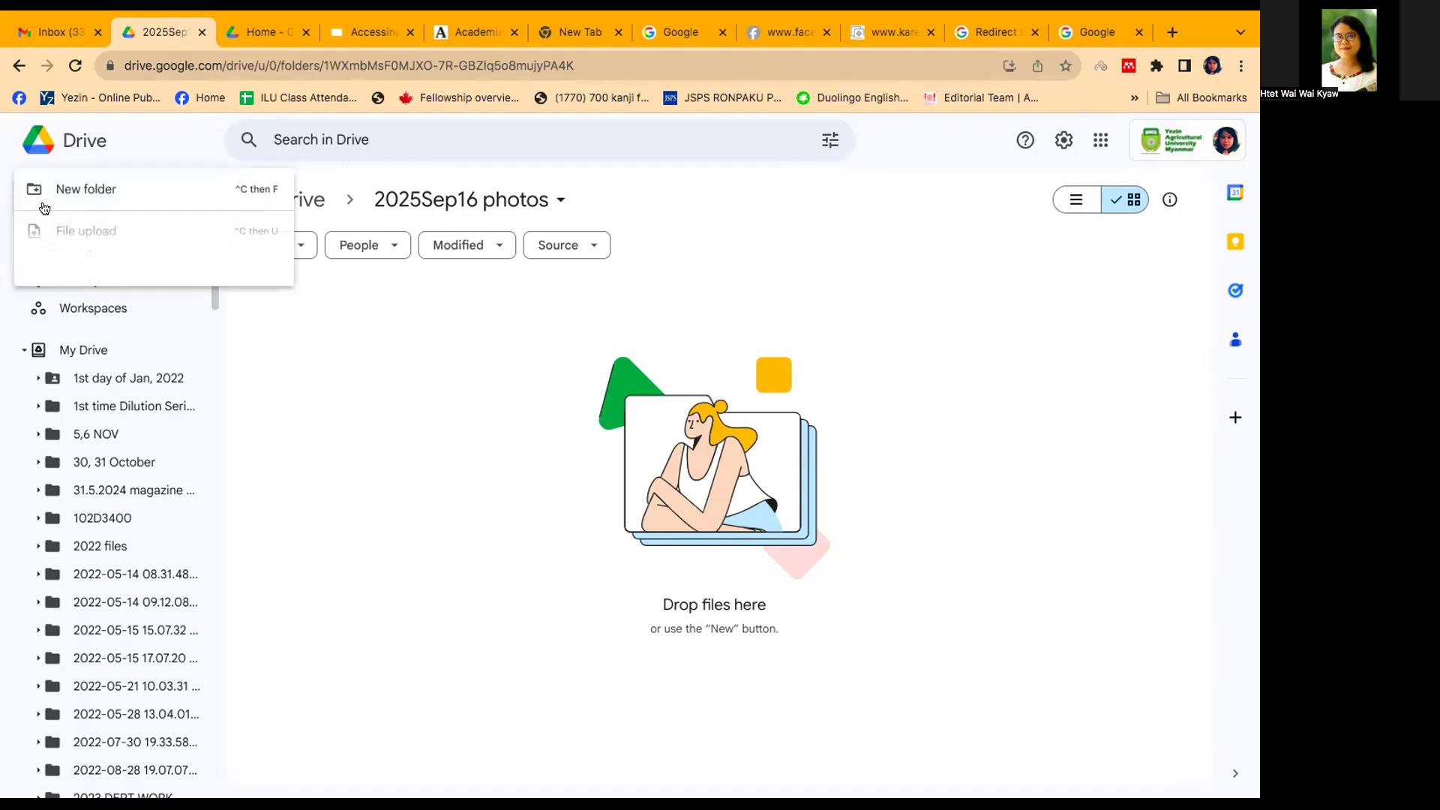
{"action": "left_click", "coordinate": [57, 235]}
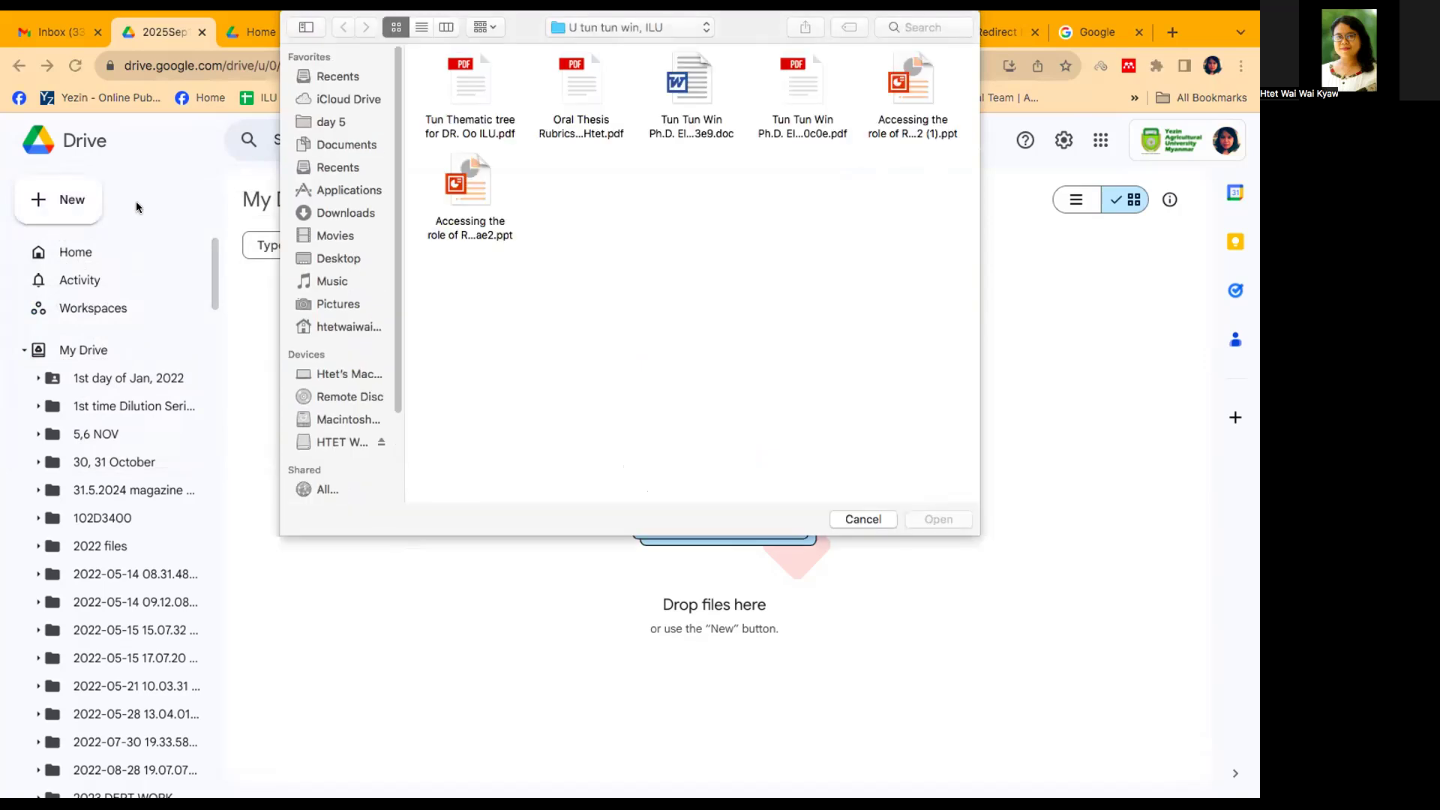
{"action": "left_click", "coordinate": [346, 258]}
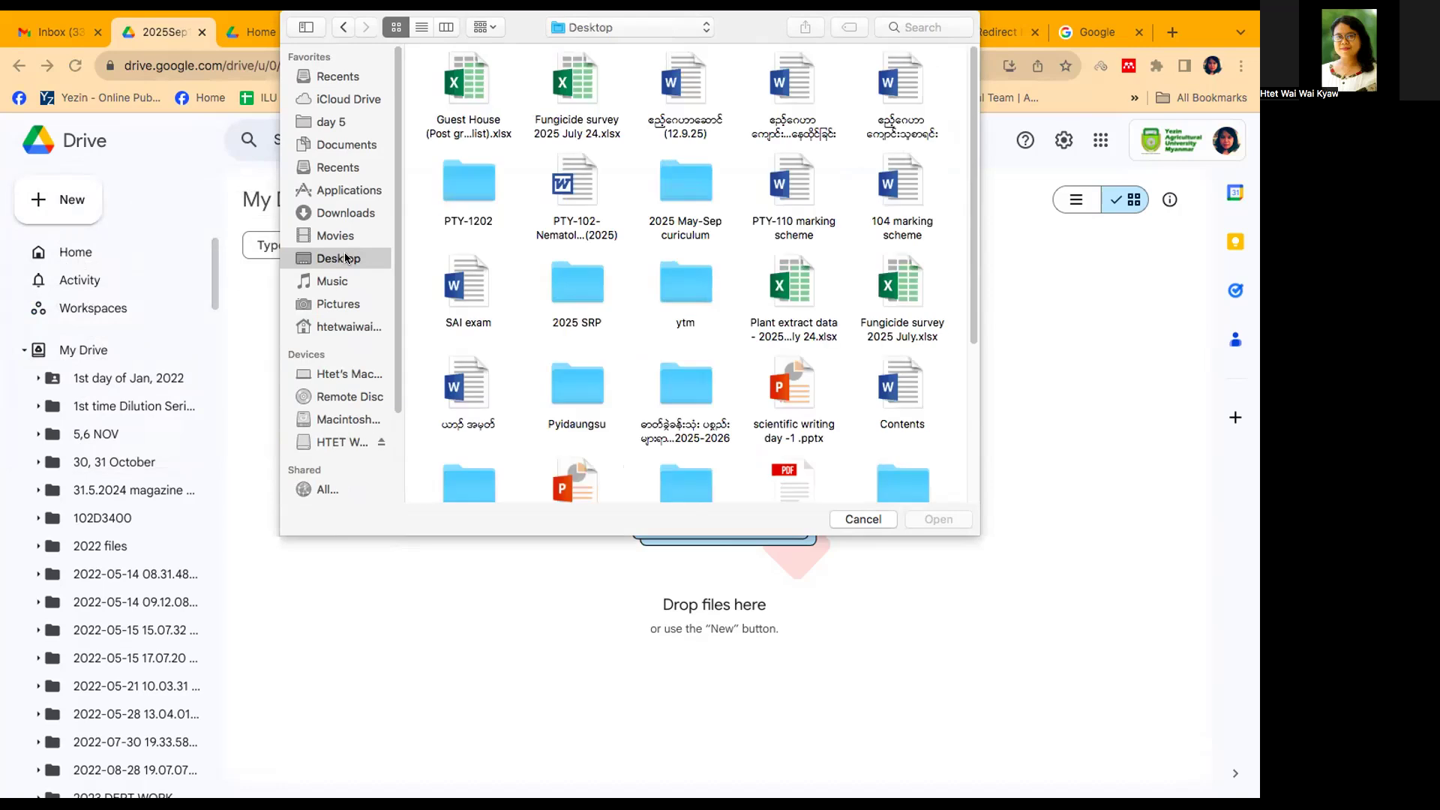
{"action": "scroll", "coordinate": [551, 336], "scroll_direction": "down", "scroll_amount": 5}
{"action": "left_click", "coordinate": [564, 338]}
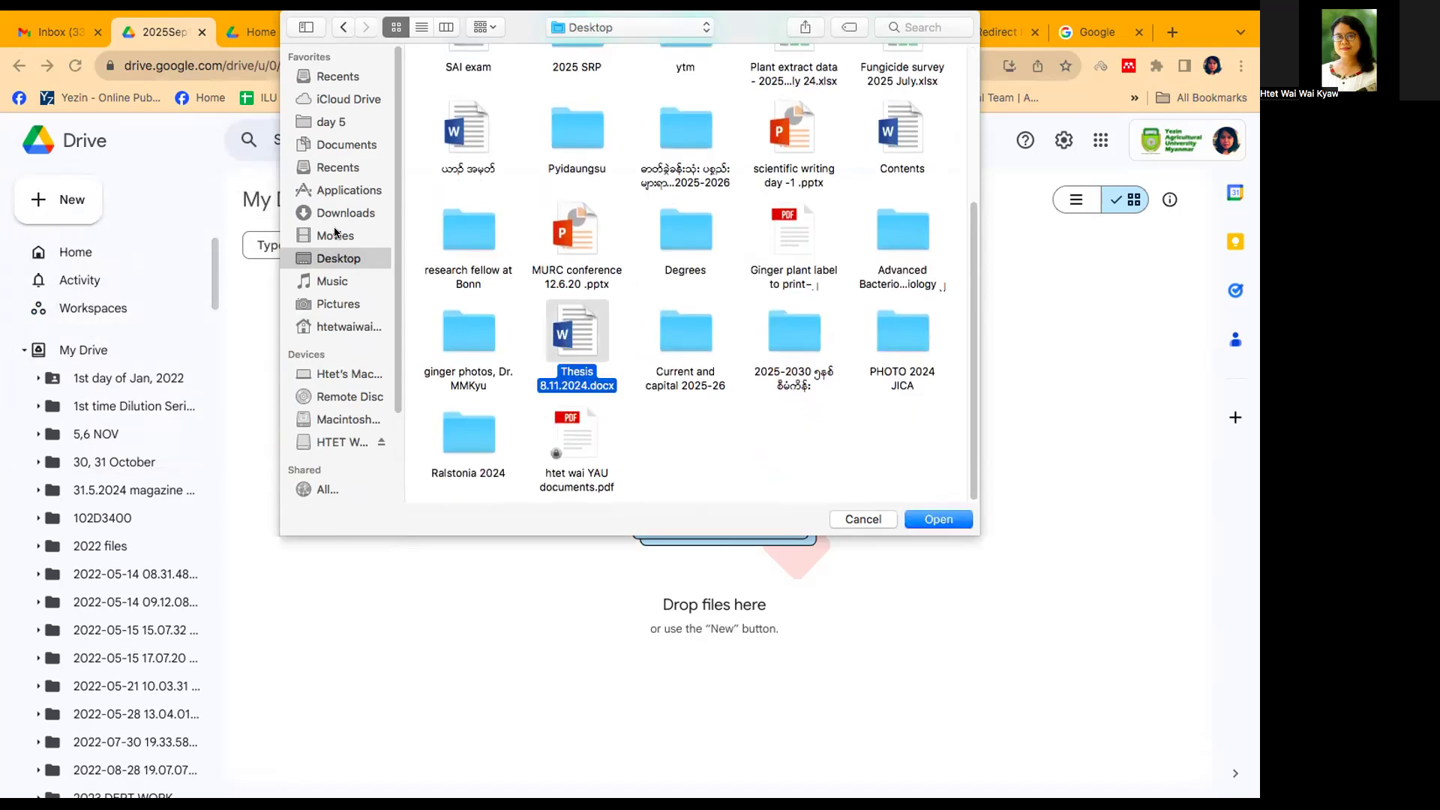
{"action": "left_click", "coordinate": [342, 215]}
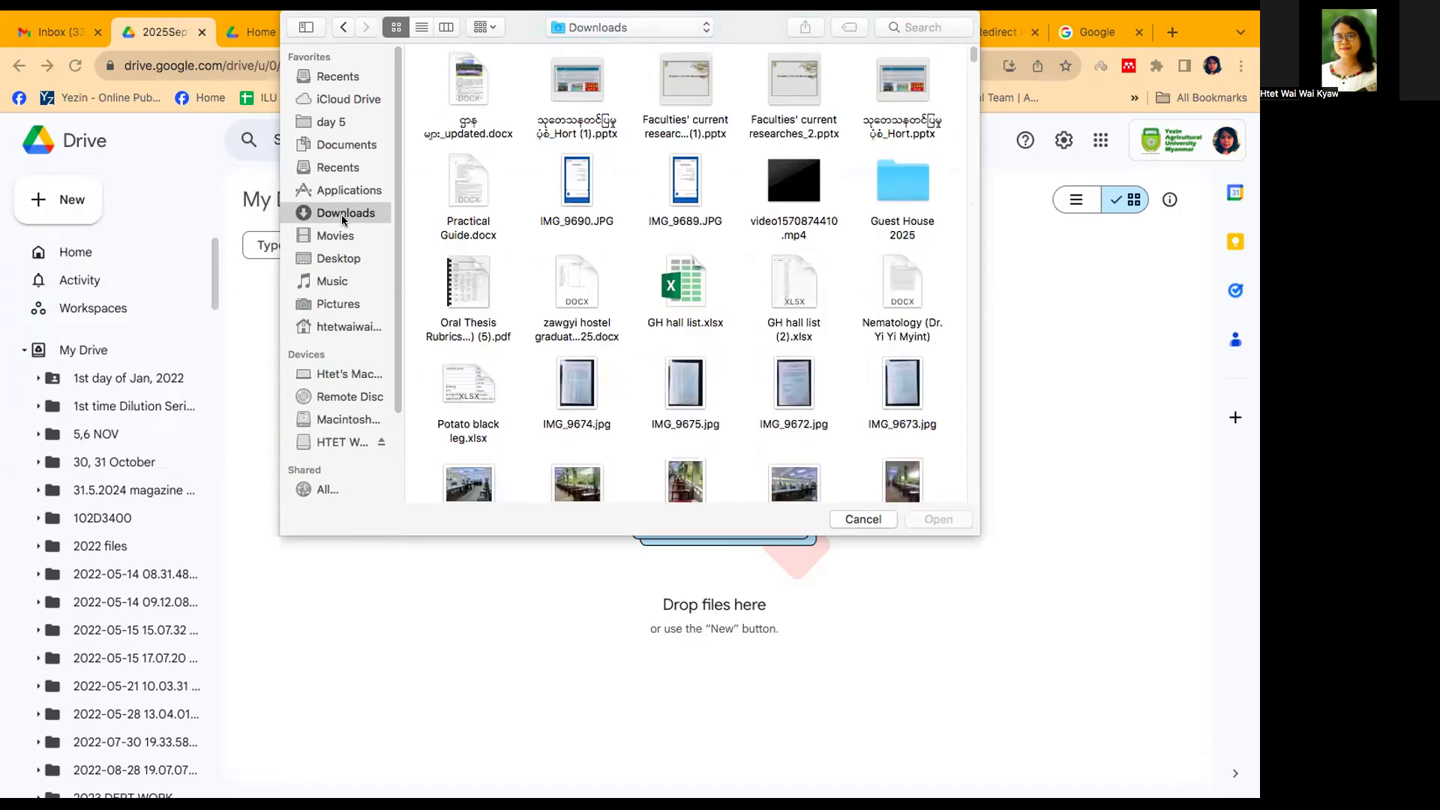
Step: Upload the images IMG_9562.JPG, IMG_9563.jpg, IMG_9564.jpg, IMG_9565.jpg and IMG_9566.jpg together from Downloads
{"action": "scroll", "coordinate": [687, 229], "scroll_direction": "down", "scroll_amount": 4}
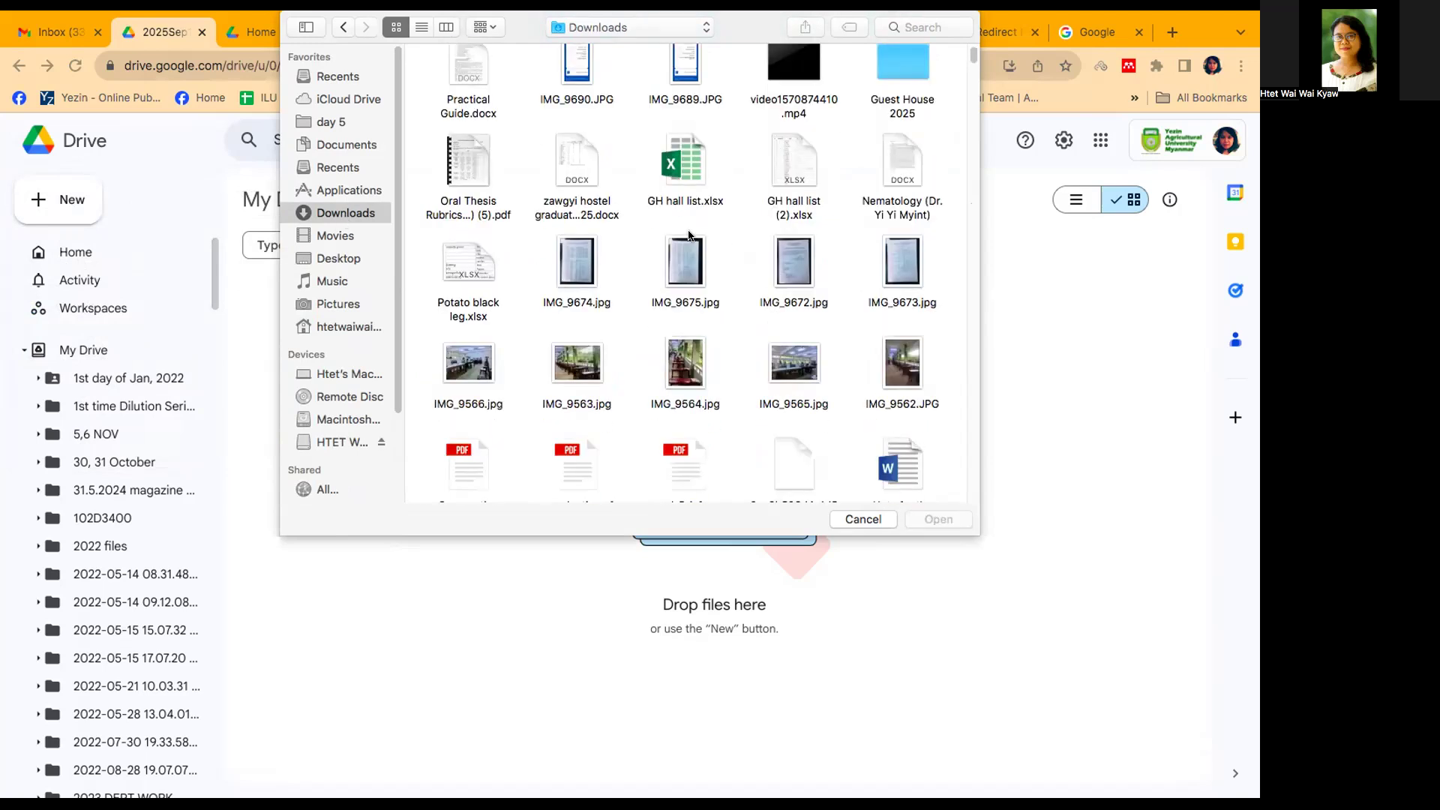
{"action": "left_click", "coordinate": [466, 345]}
{"action": "left_click", "coordinate": [564, 344], "text": "super"}
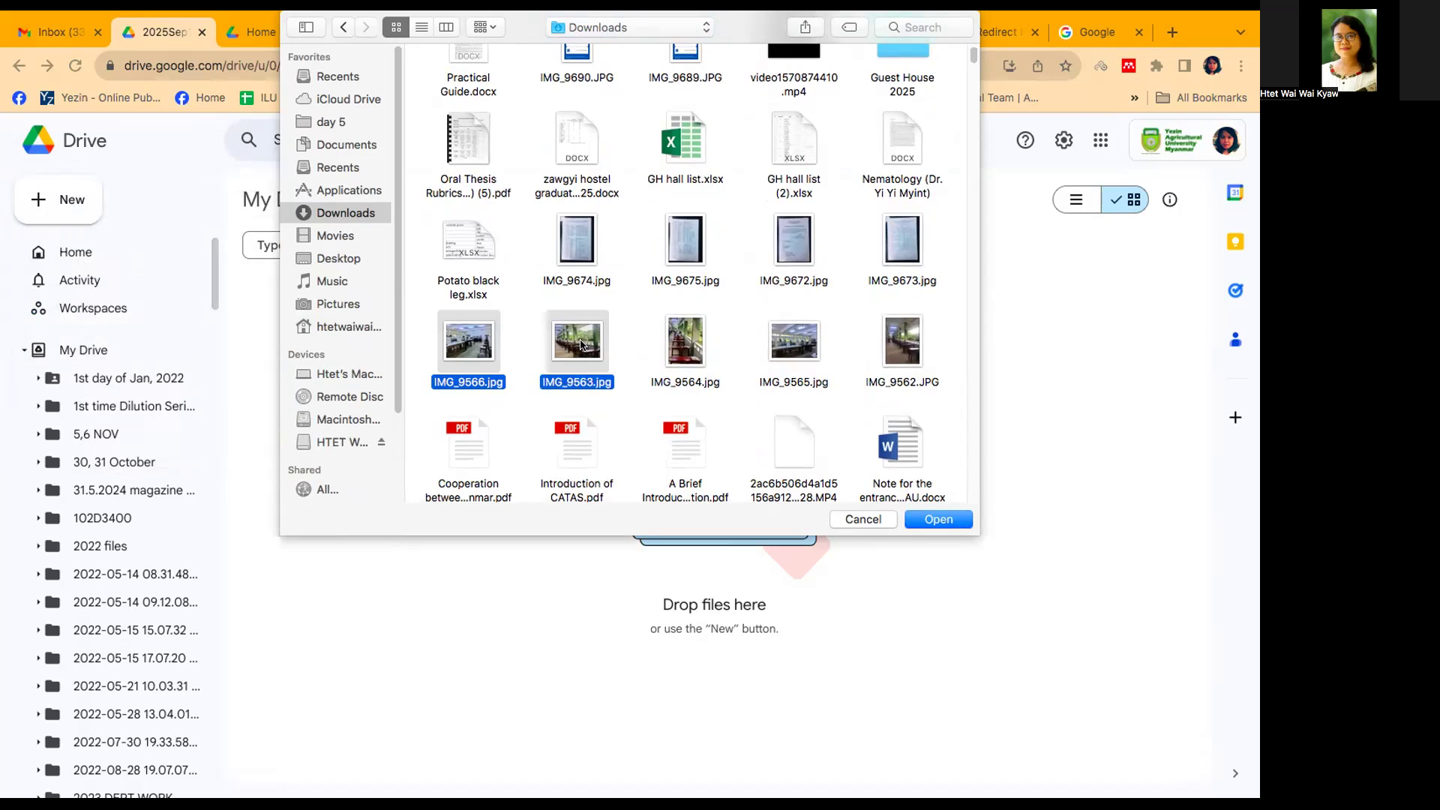
{"action": "left_click", "coordinate": [693, 357], "text": "super"}
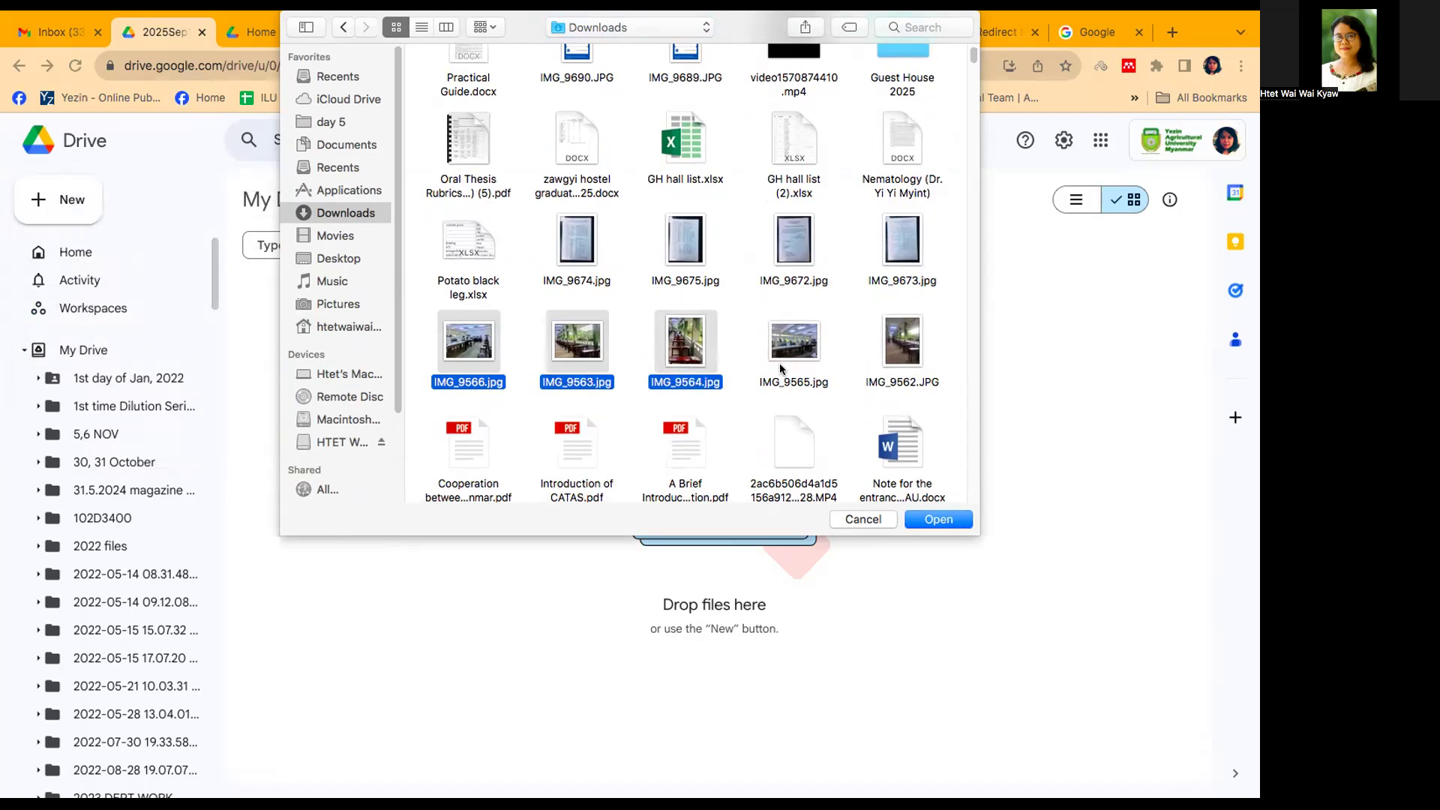
{"action": "left_click", "coordinate": [780, 352], "text": "super"}
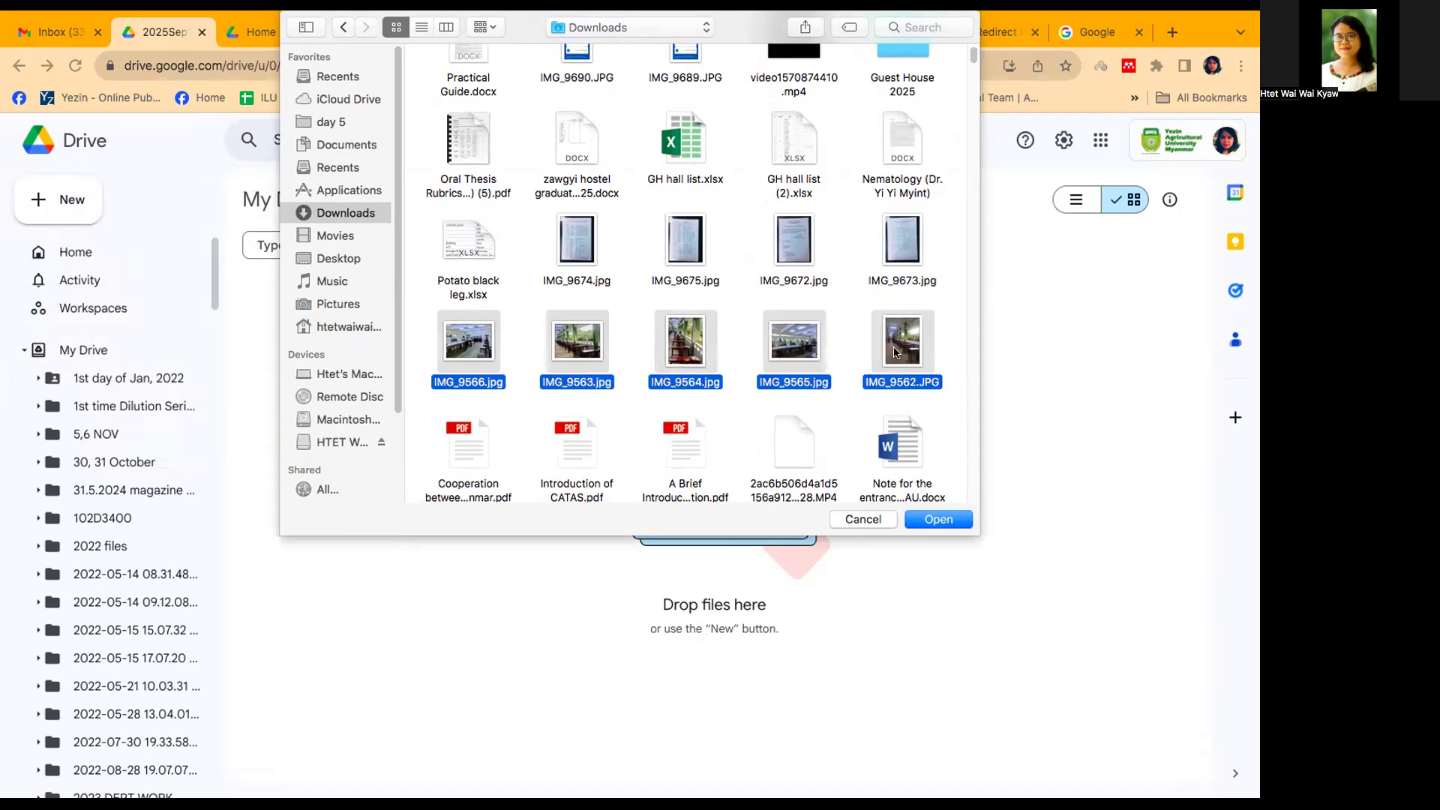
{"action": "left_click", "coordinate": [927, 519]}
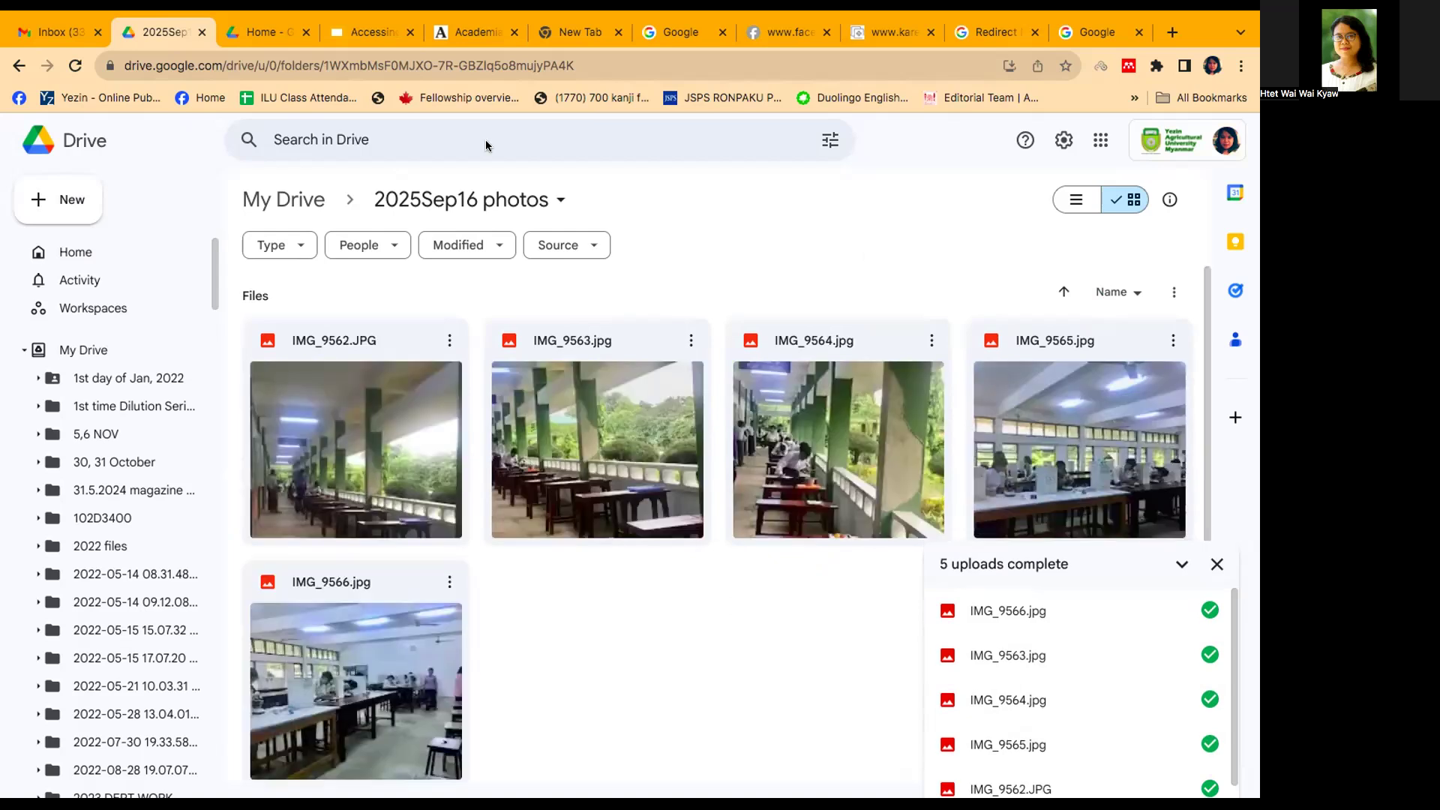
Step: Set the general access of the "2025Sep16 photos" folder to "Anyone with the link" and copy its sharing link
{"action": "left_click", "coordinate": [561, 201]}
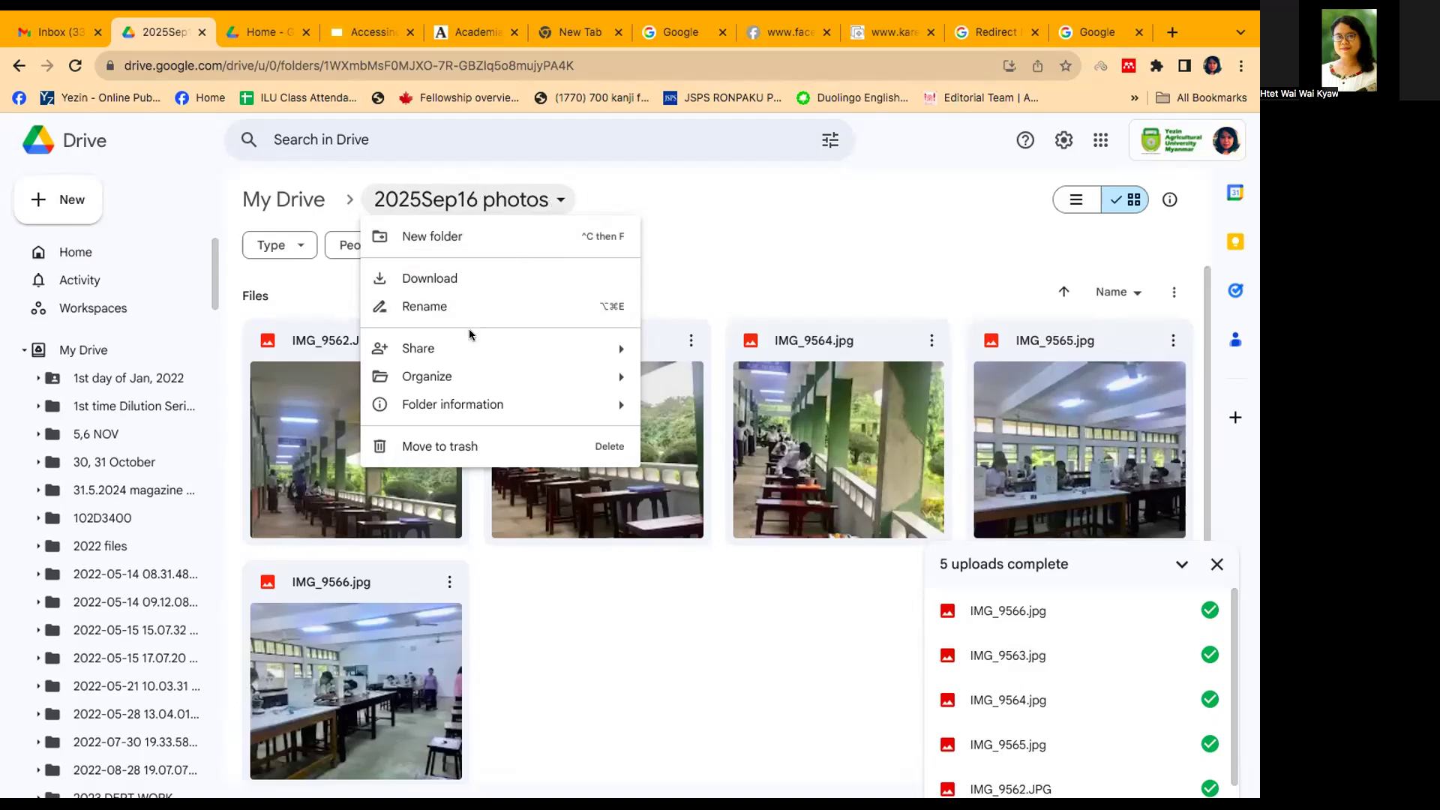
{"action": "mouse_move", "coordinate": [474, 347]}
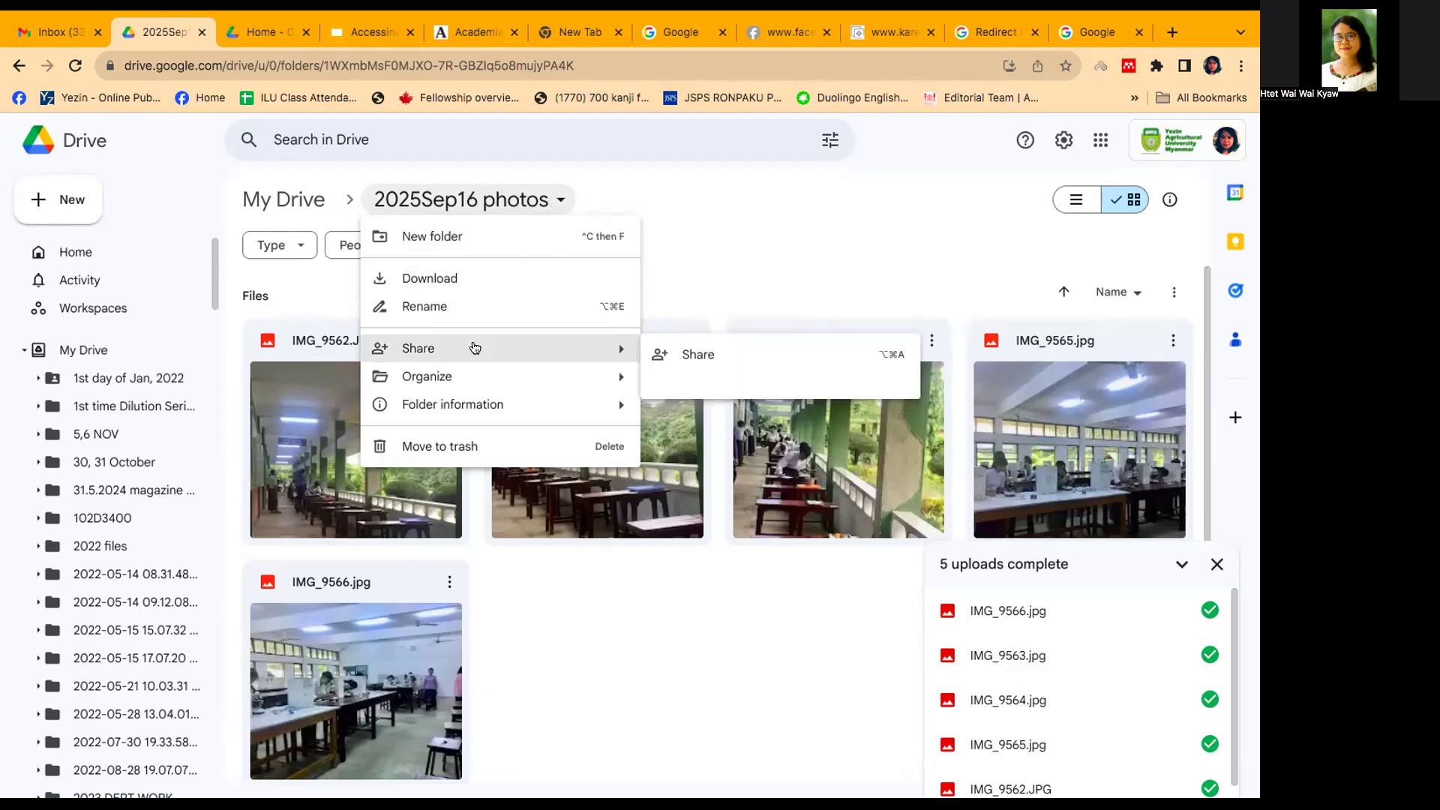
{"action": "left_click", "coordinate": [728, 357]}
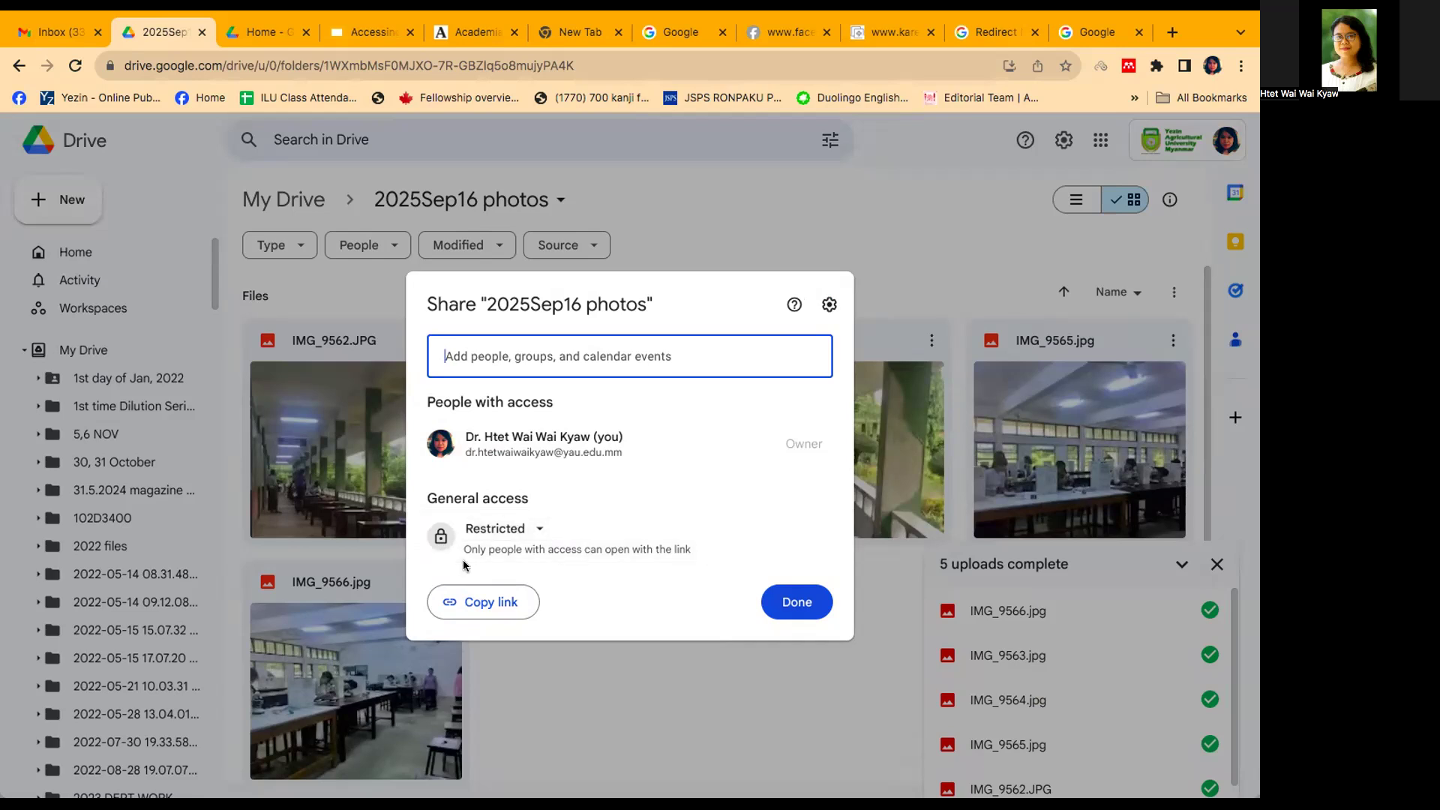
{"action": "left_click", "coordinate": [531, 535]}
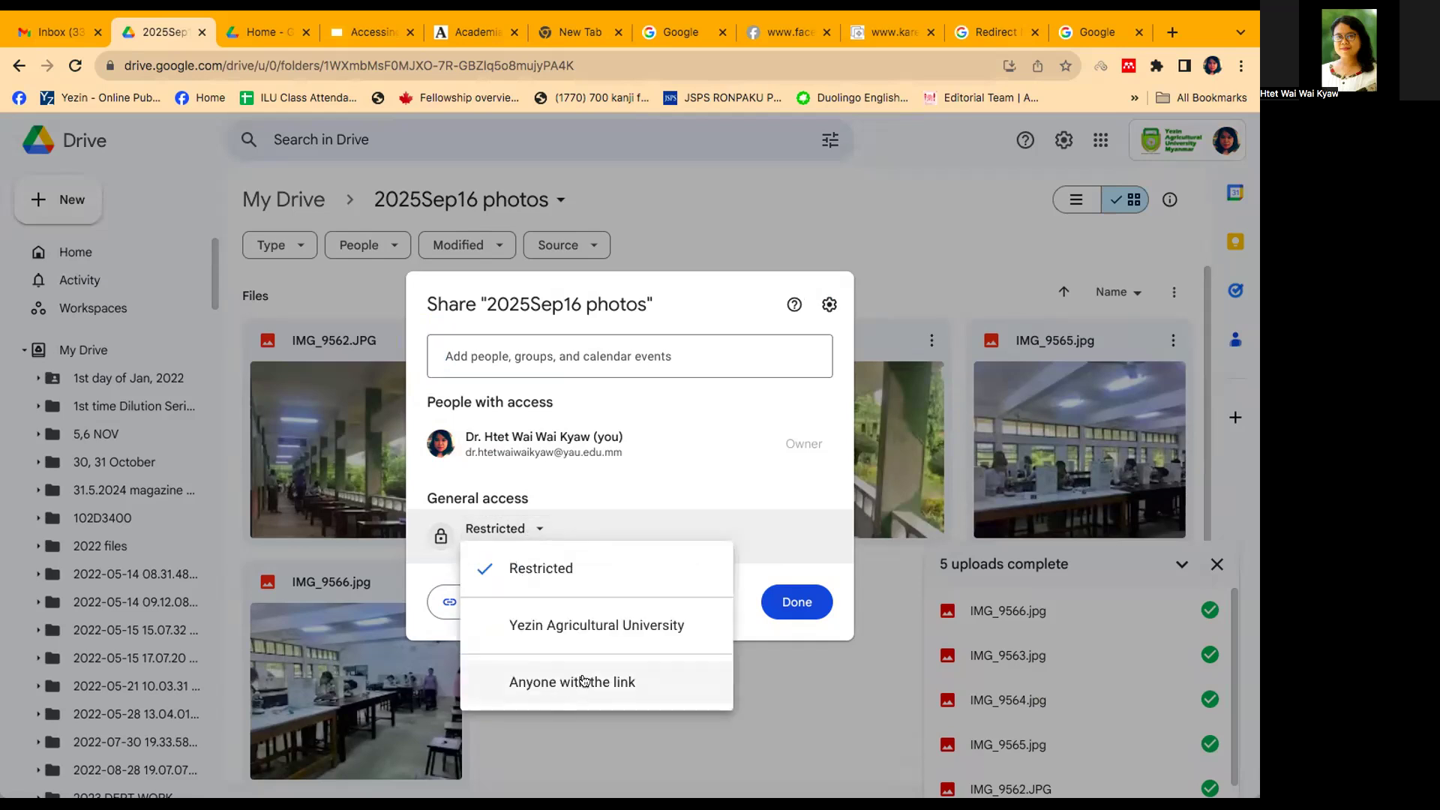
{"action": "left_click", "coordinate": [535, 680]}
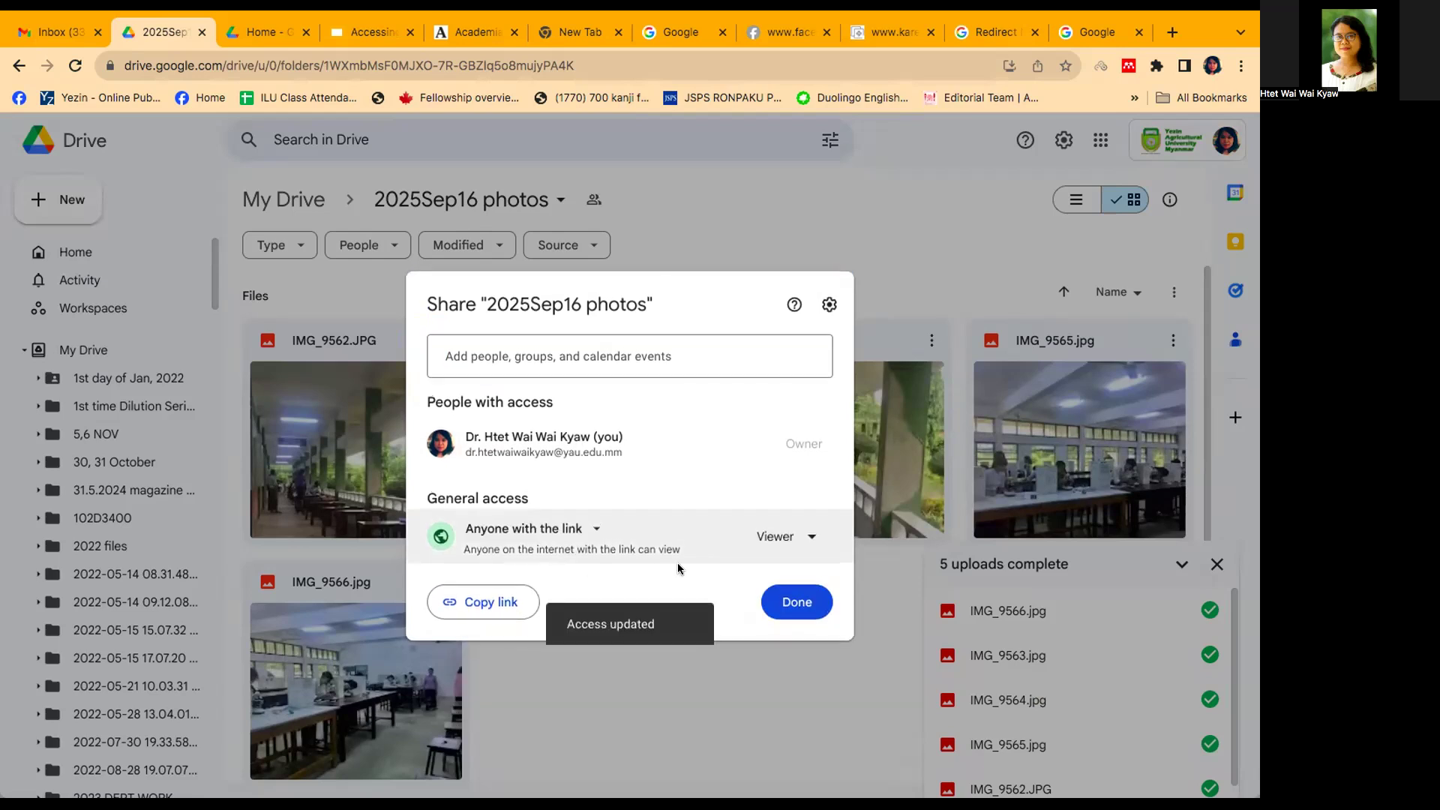
{"action": "left_click", "coordinate": [466, 605]}
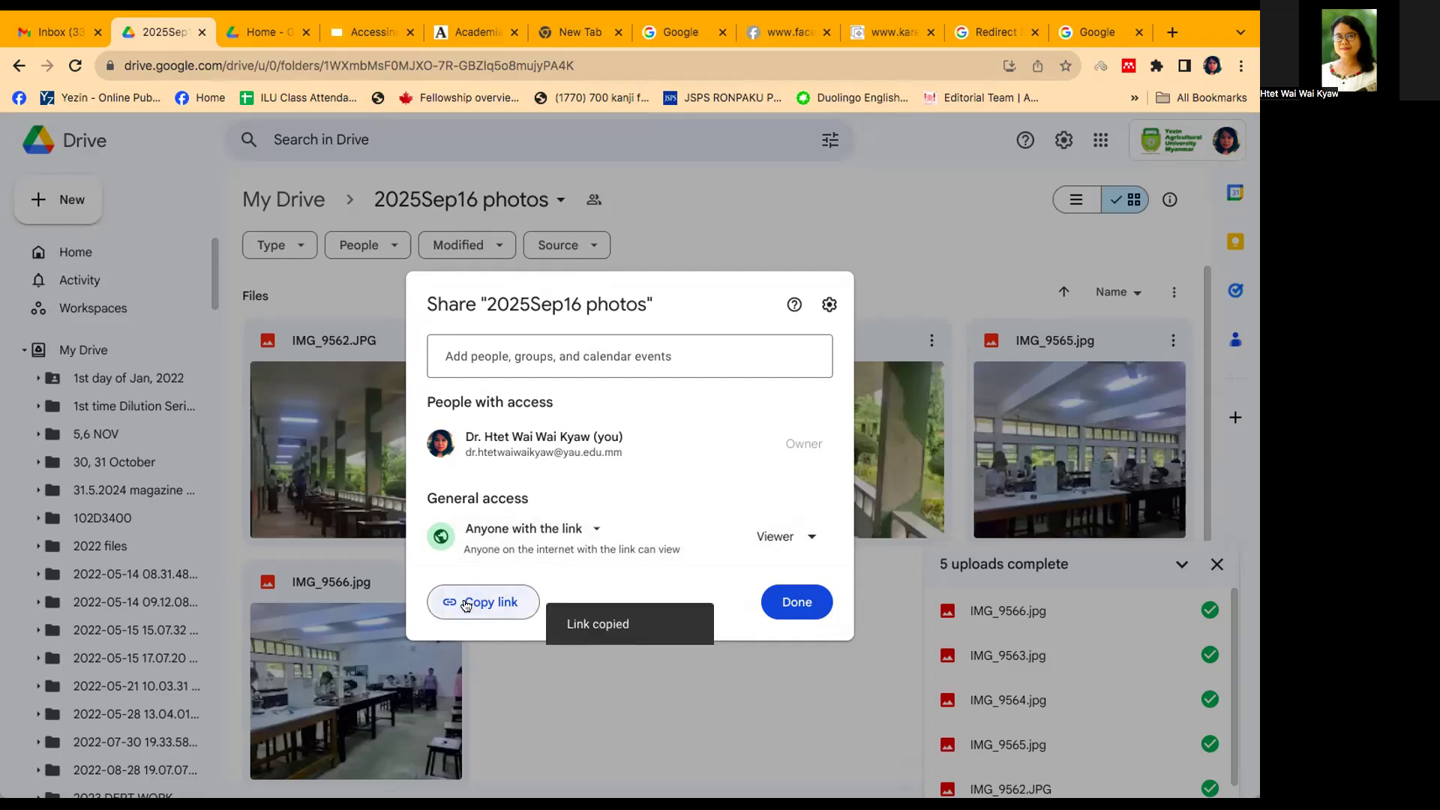
{"action": "left_click", "coordinate": [796, 603]}
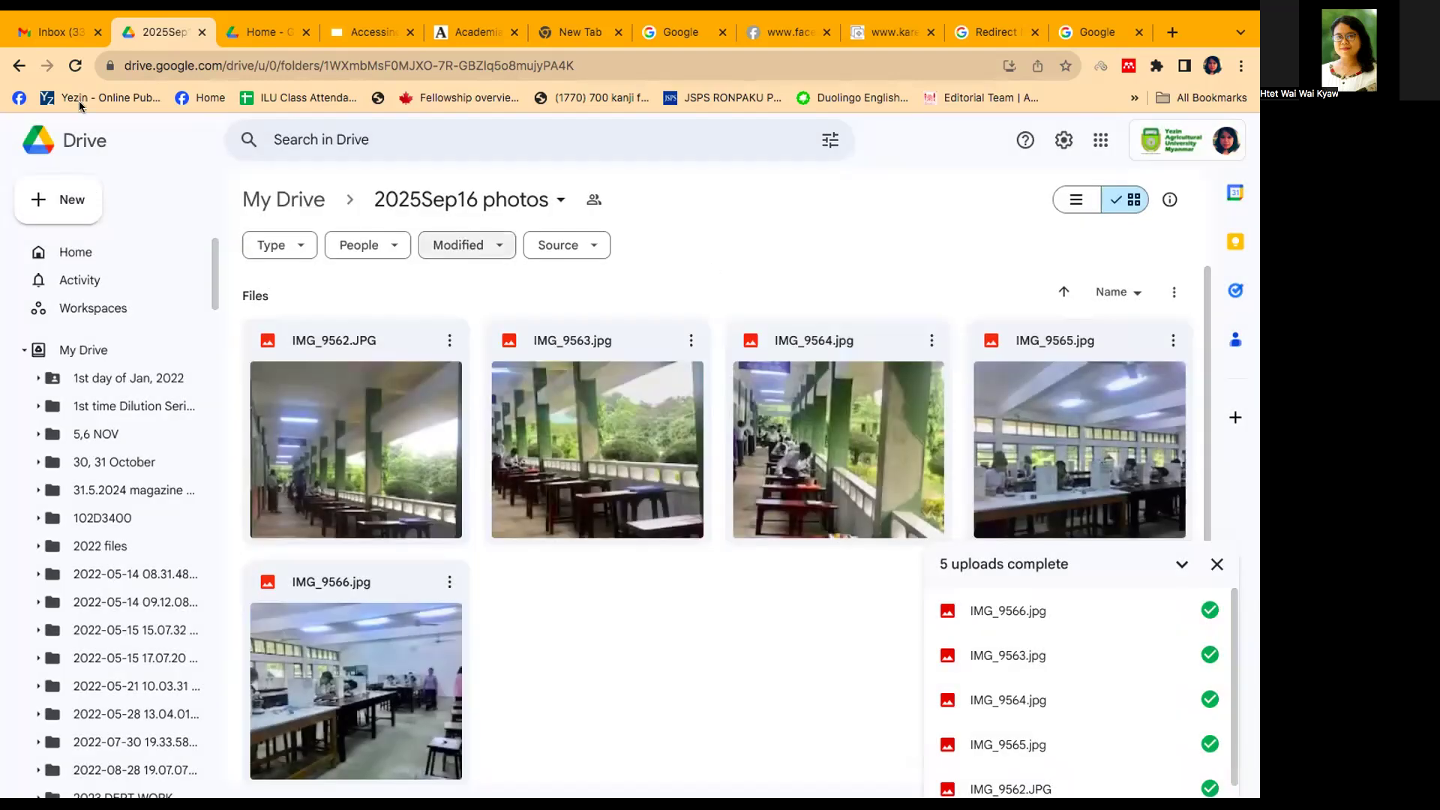
Step: Switch to the Gmail inbox
{"action": "left_click", "coordinate": [66, 34]}
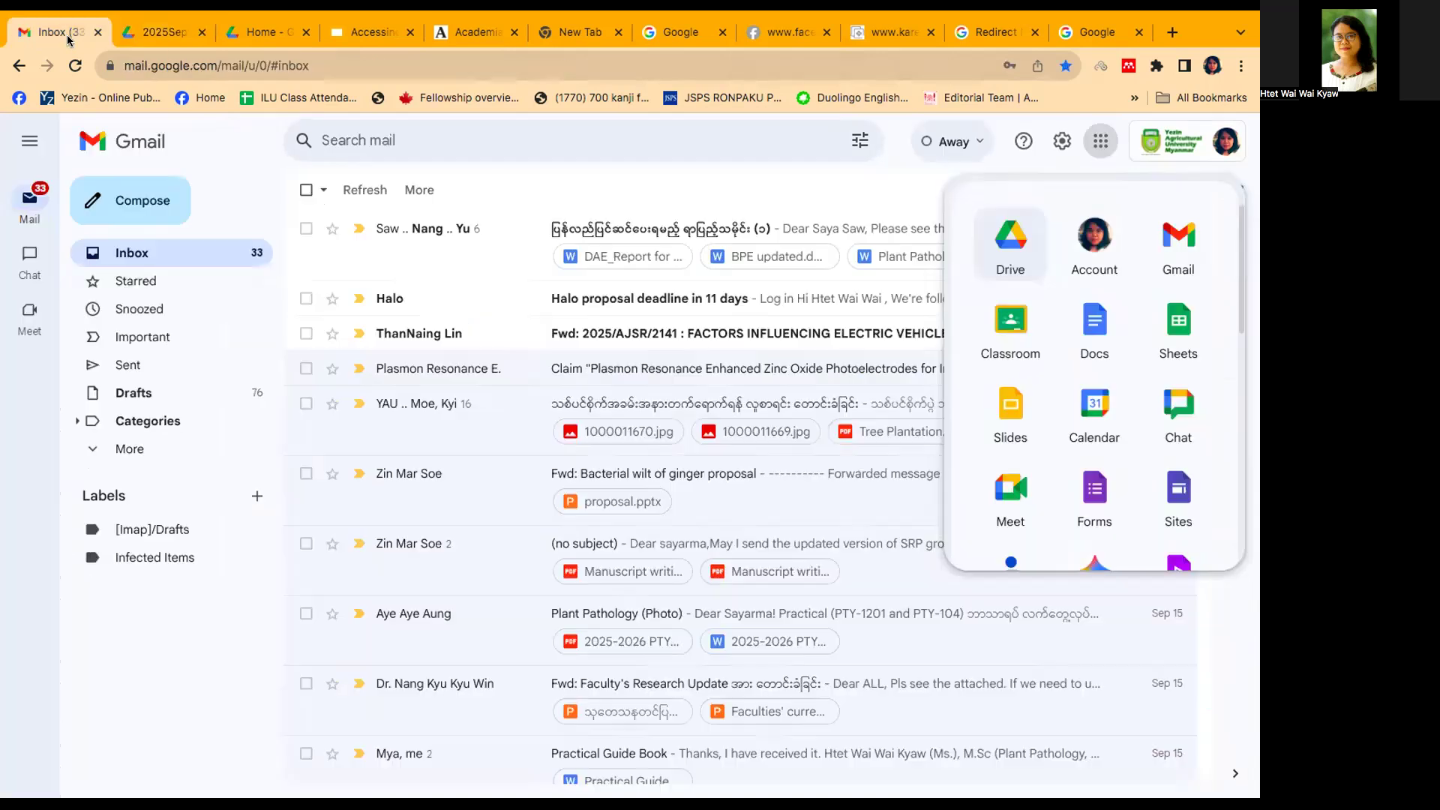